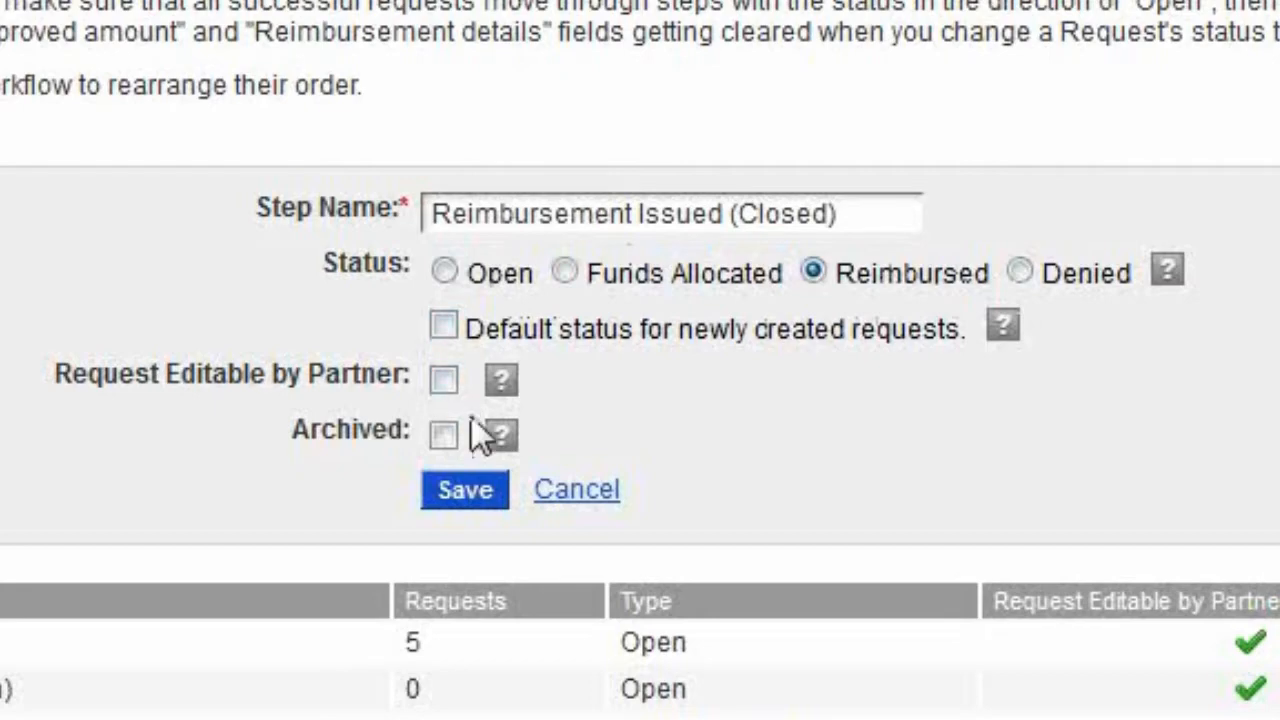
# Step: Cancel editing the workflow step and, in MDF Module Settings, allow admins to set expiration dates on fund balances
pyautogui.click(575, 475)
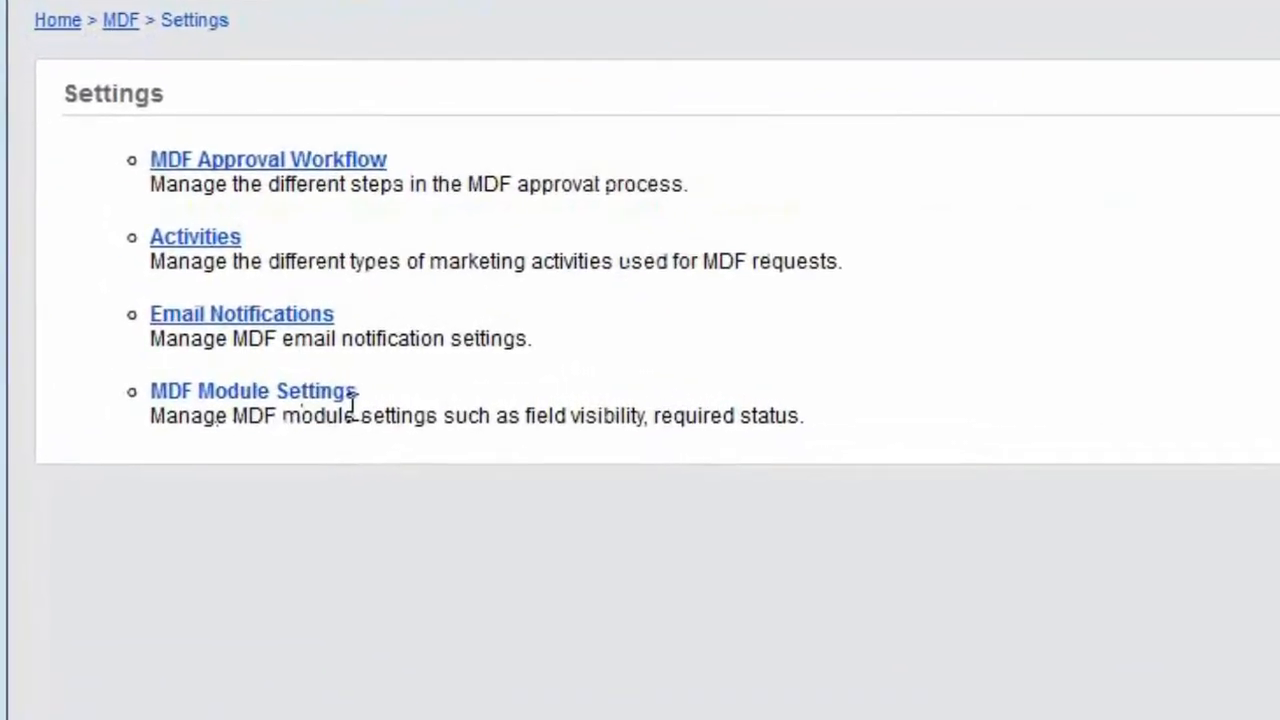
pyautogui.click(316, 392)
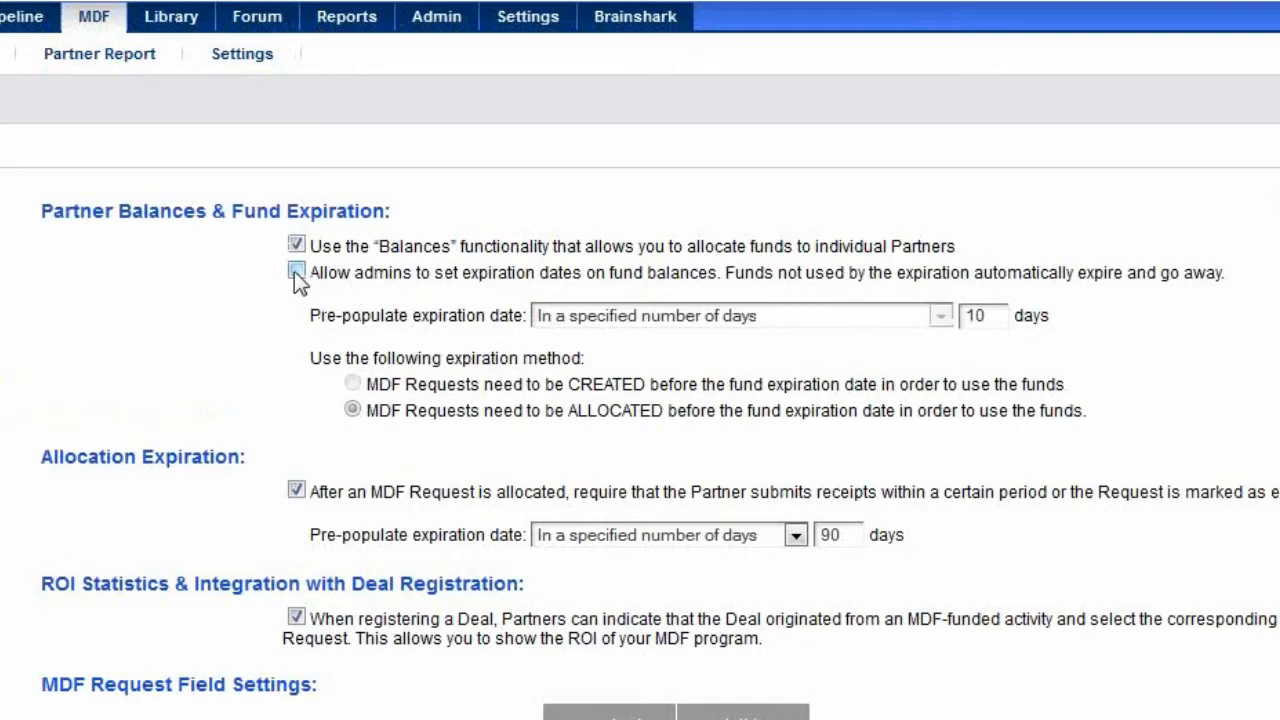
pyautogui.click(296, 271)
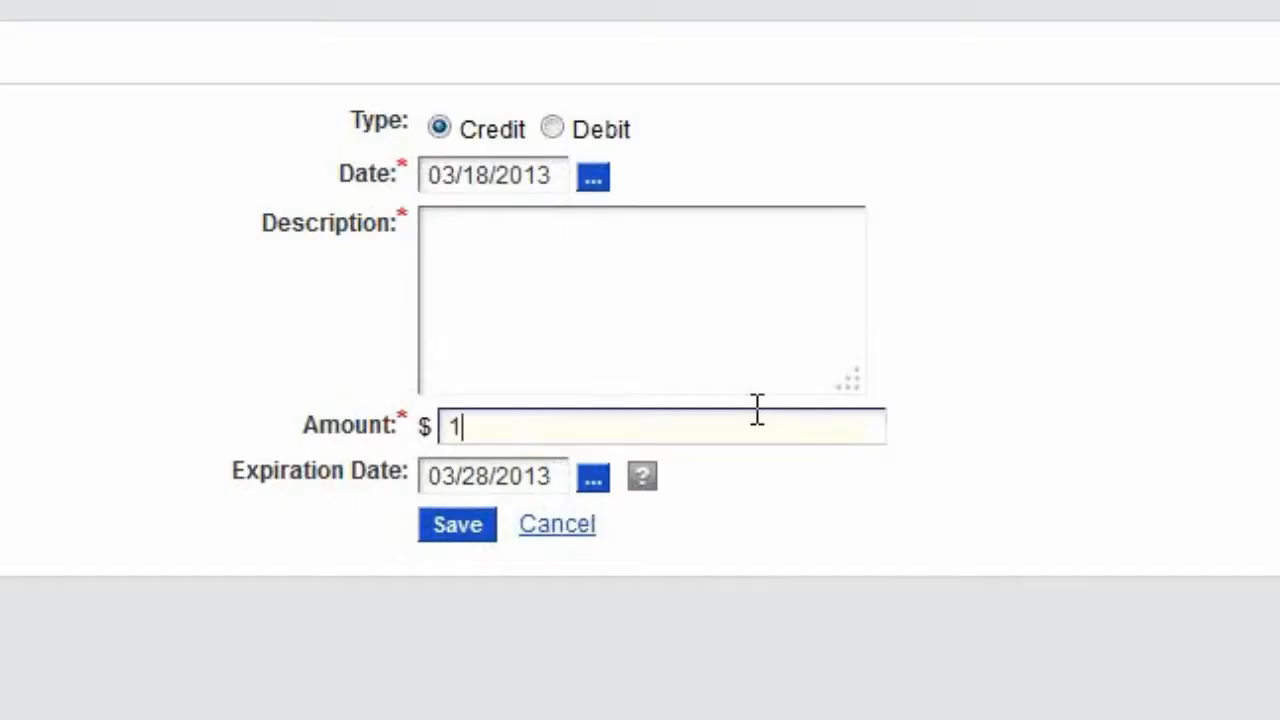
# Step: Fill in the fund credit with amount 10000, description "Q2 2013 Funds" and expiration date 06/30/2013
pyautogui.write('0000')
pyautogui.click(688, 258)
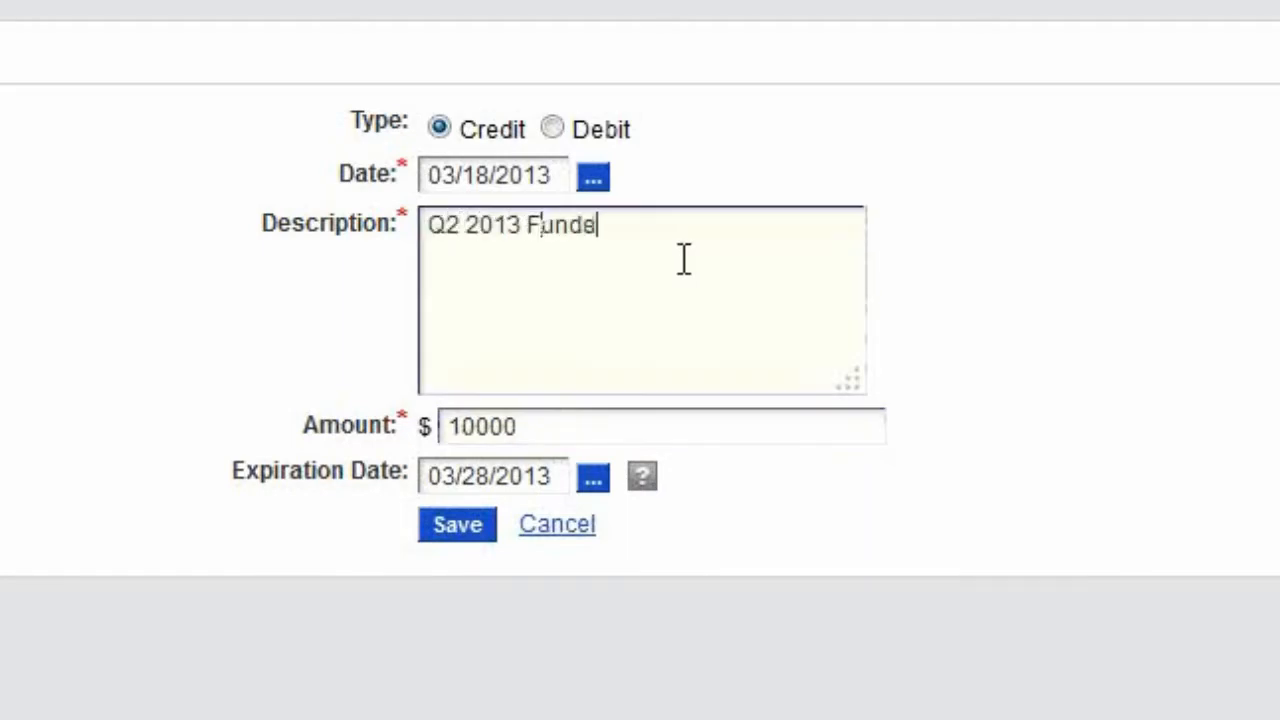
pyautogui.doubleClick(474, 477)
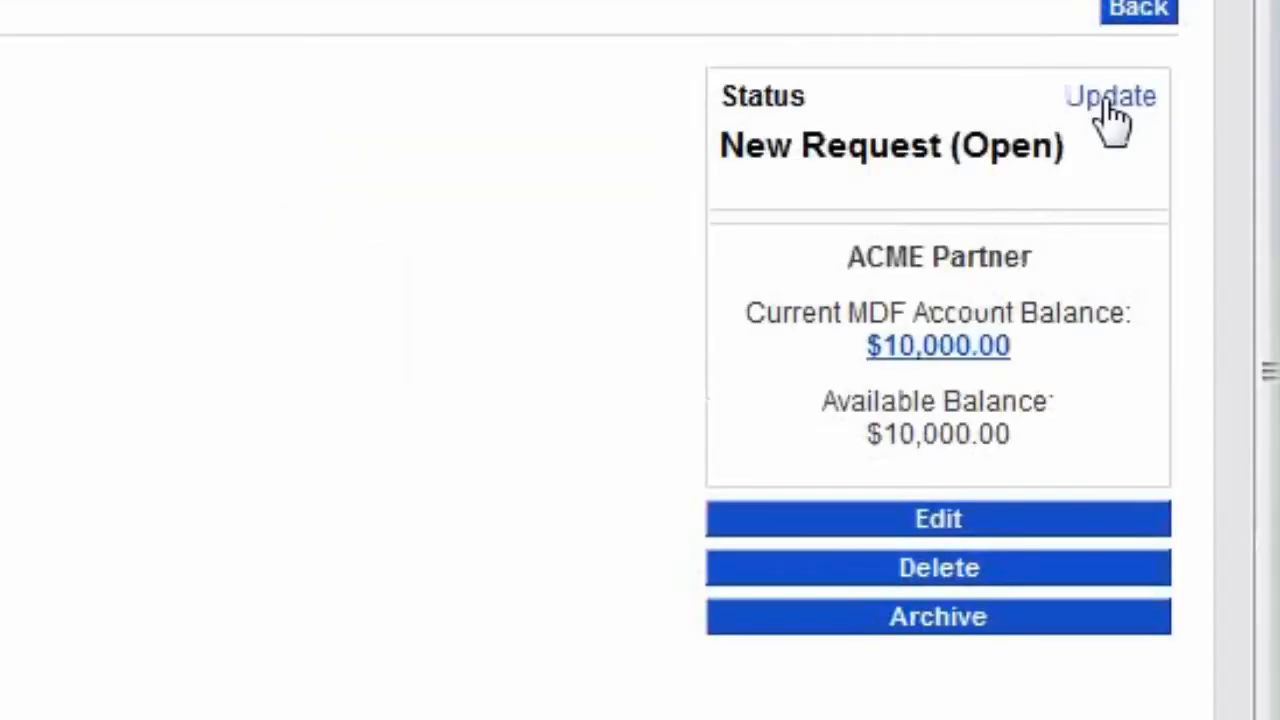
# Step: Update the MDF request to Pre-Approved, good for 90 days (Closed), choose the assignee, allocate $6500 and save
pyautogui.click(1105, 98)
pyautogui.click(863, 206)
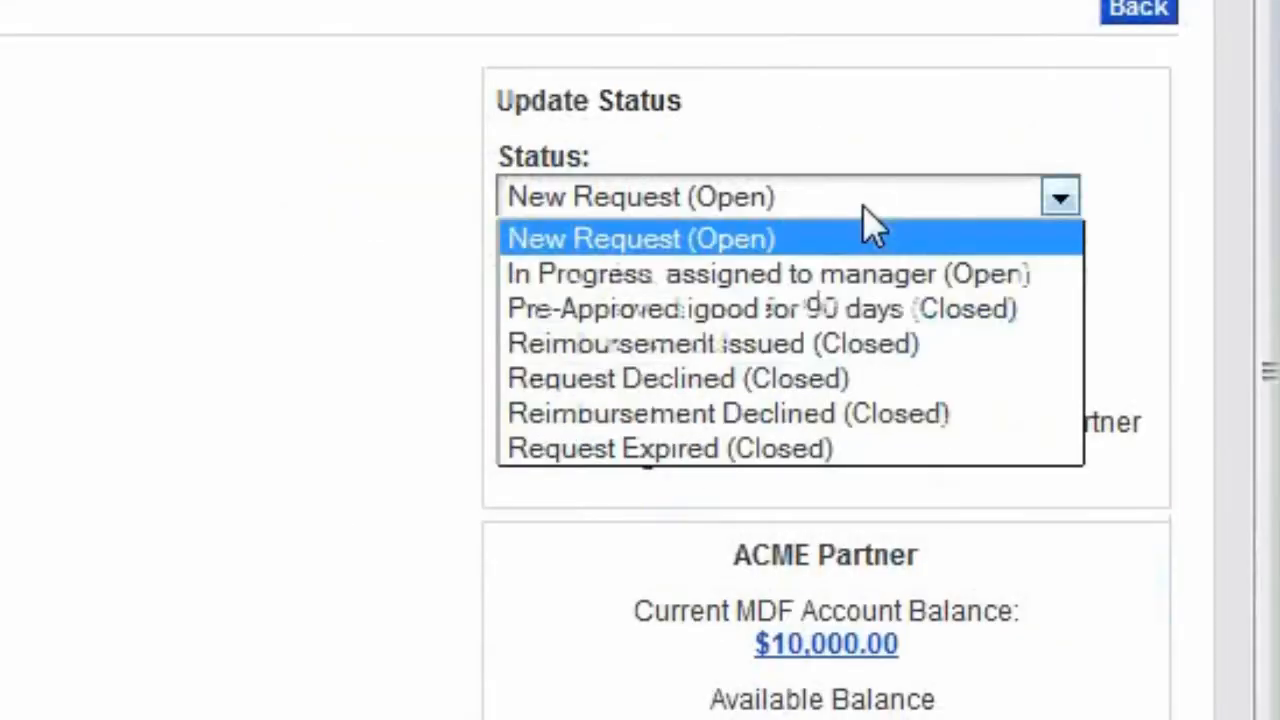
pyautogui.click(848, 305)
pyautogui.click(722, 302)
pyautogui.click(615, 409)
pyautogui.click(623, 396)
pyautogui.write('6500')
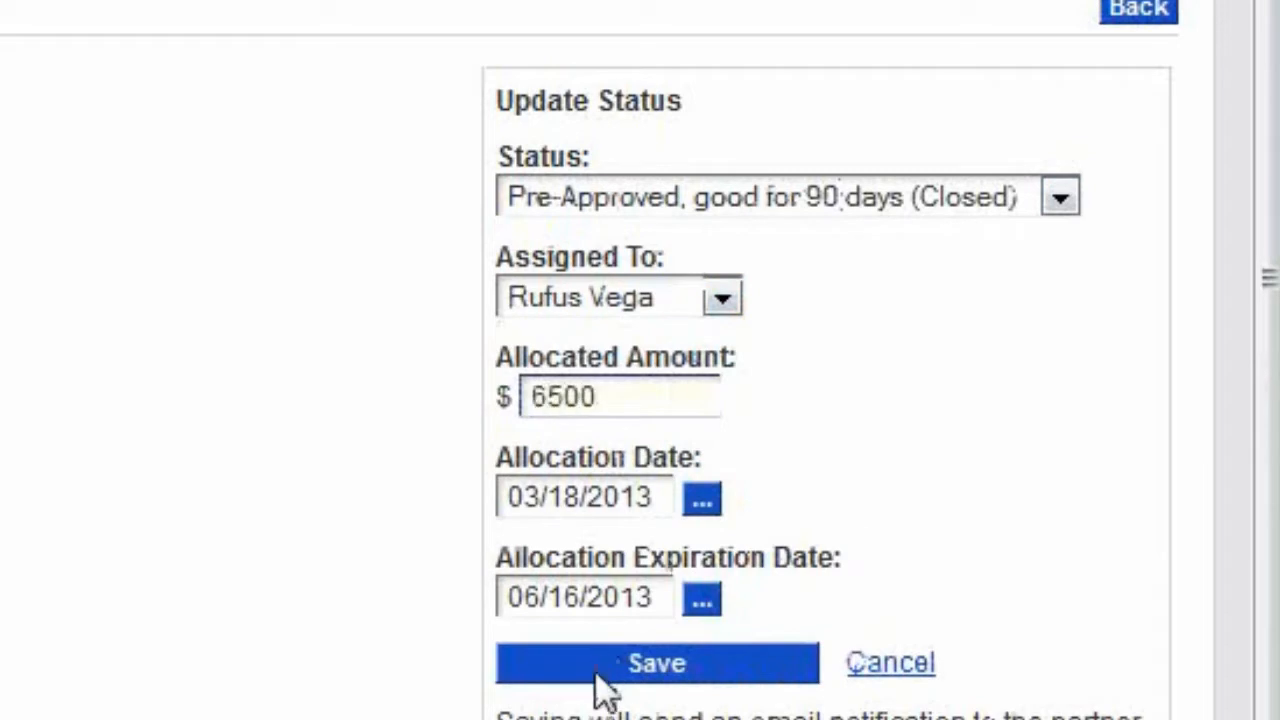
pyautogui.click(596, 672)
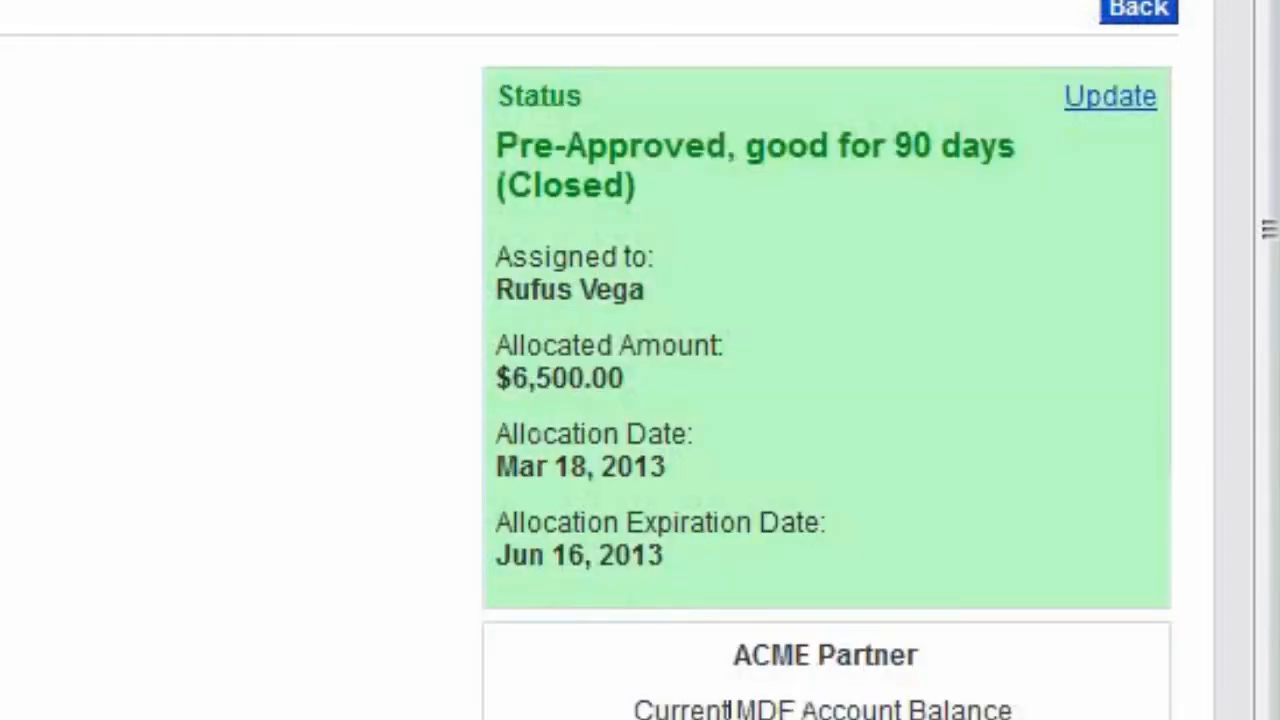
# Step: Change the MDF request's status to Reimbursement Issued (Closed), enter the check number and save the update
pyautogui.click(1110, 96)
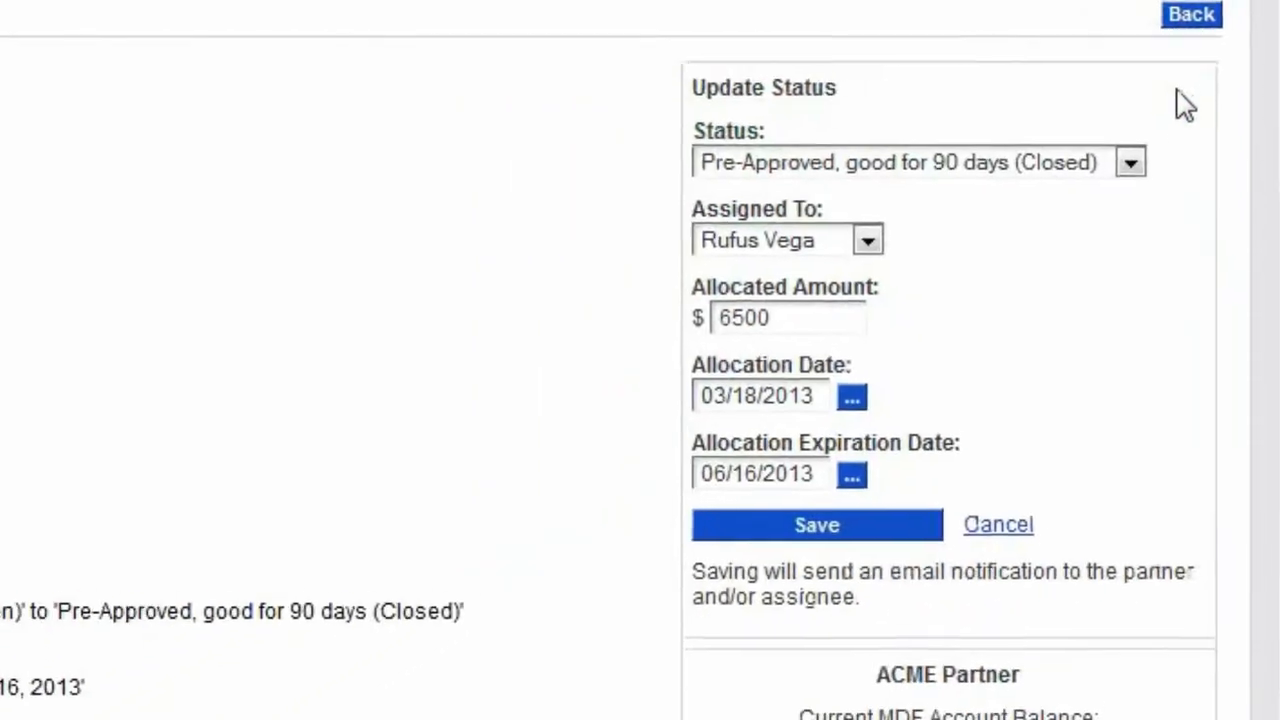
pyautogui.click(955, 165)
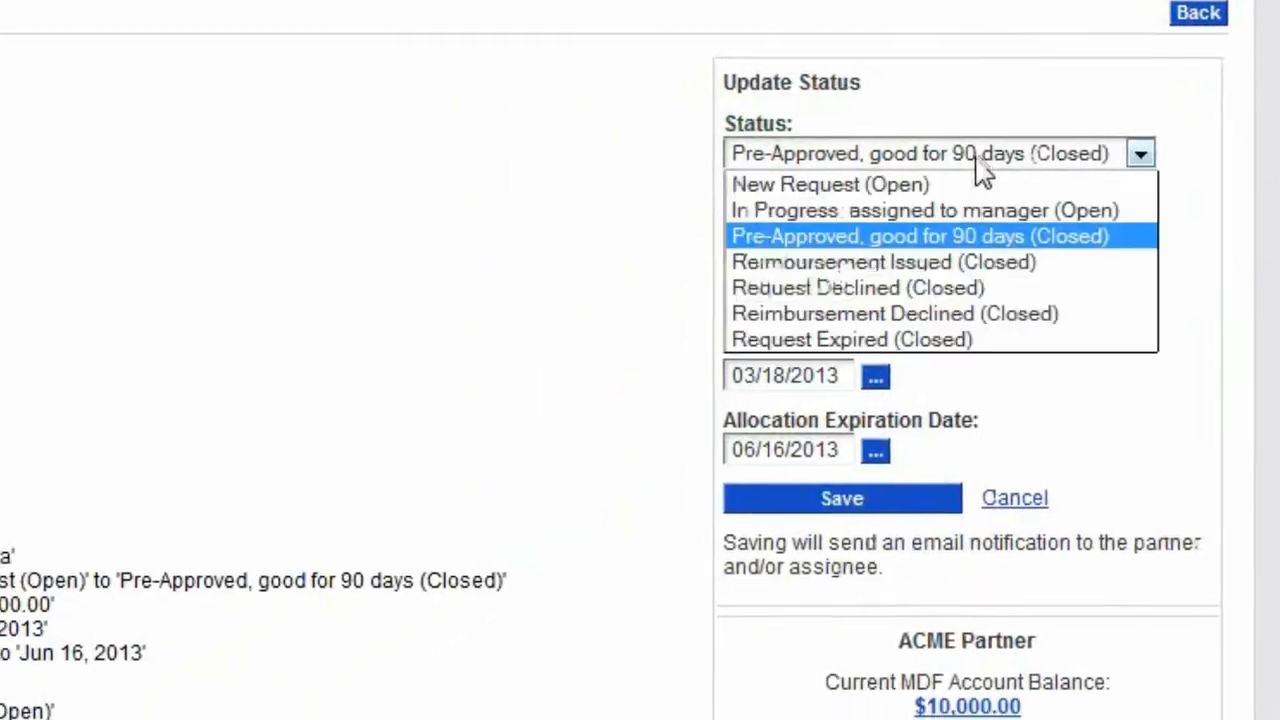
pyautogui.click(927, 285)
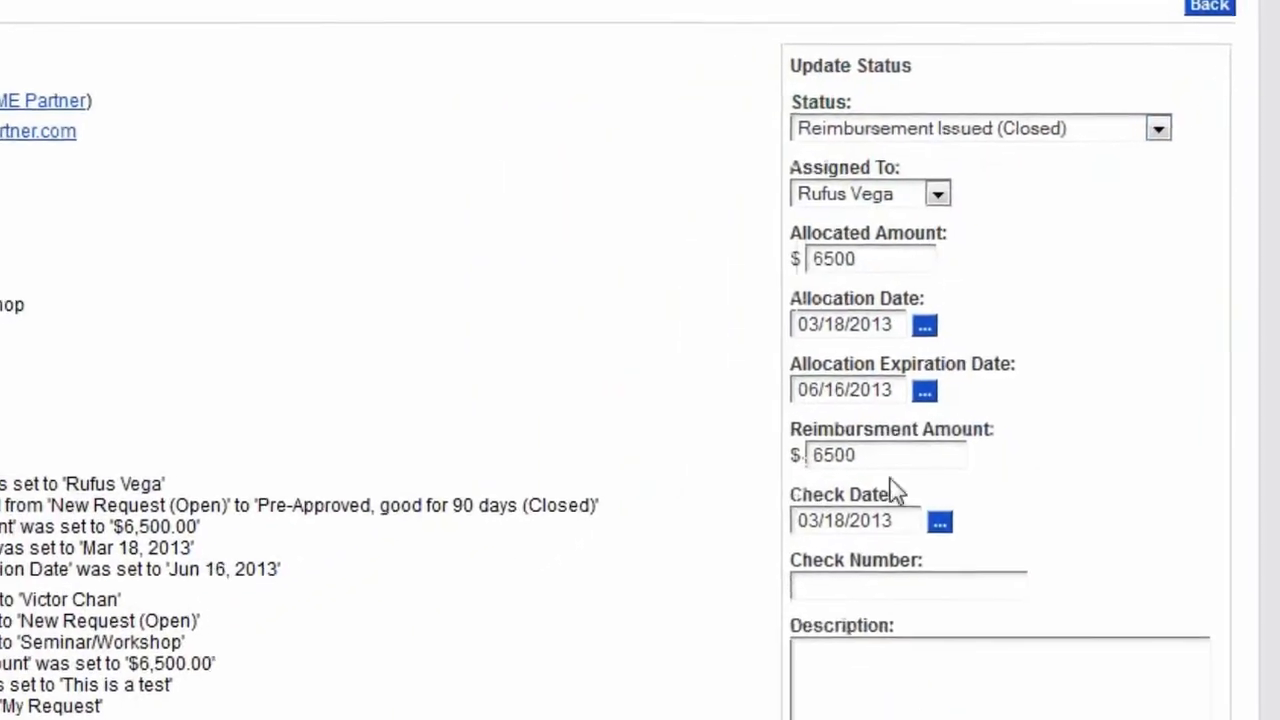
pyautogui.click(848, 588)
pyautogui.write('12345')
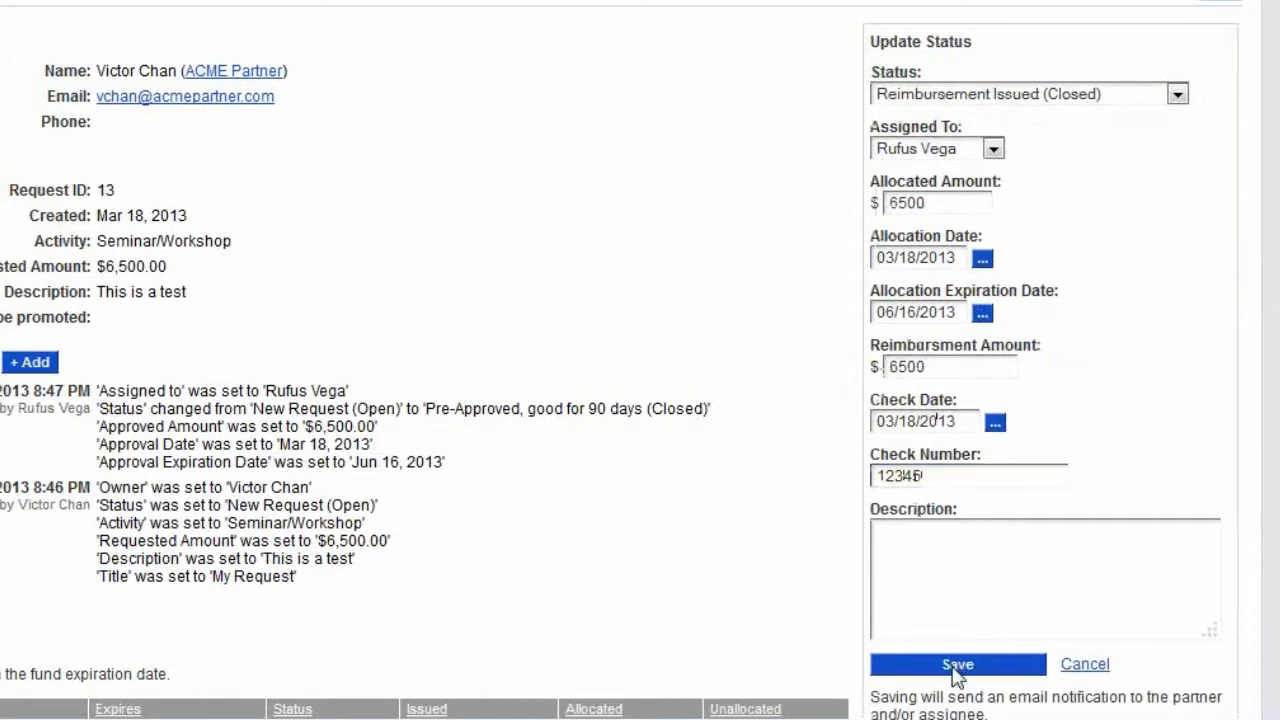
pyautogui.click(955, 667)
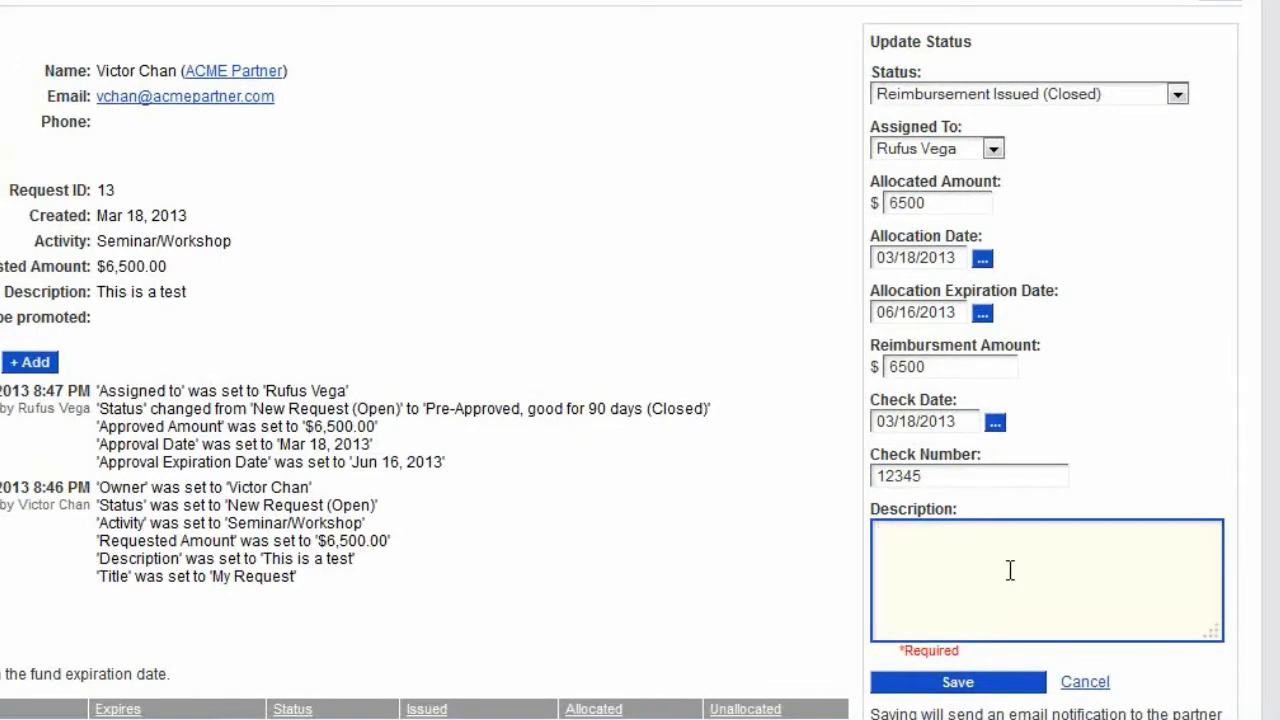
pyautogui.click(990, 684)
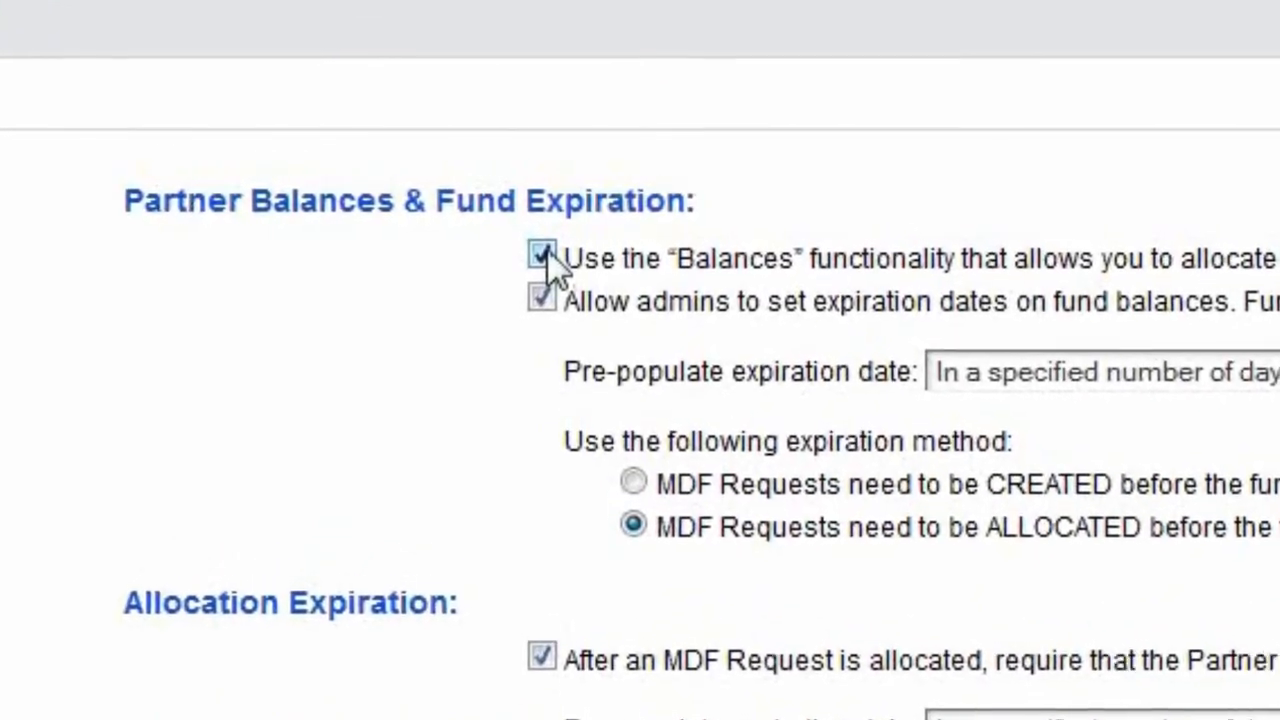
pyautogui.click(540, 260)
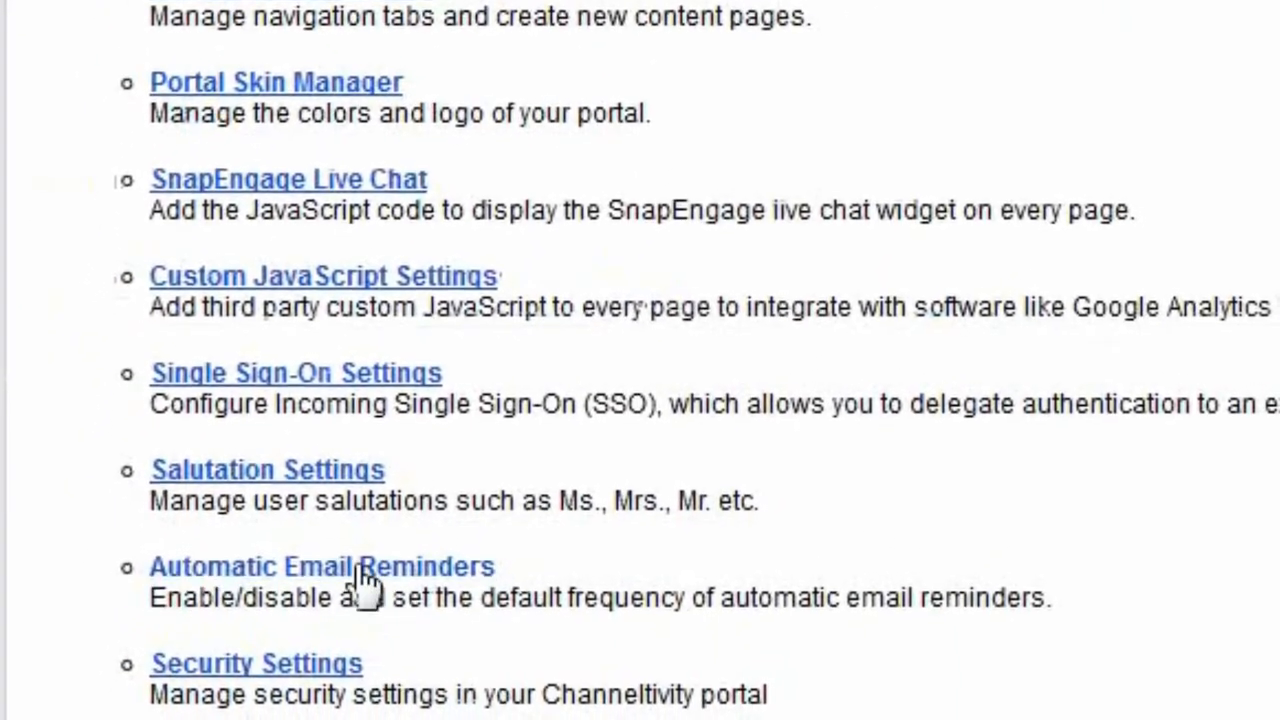
# Step: In Automatic Email Reminders, enable New MDF Funds Available, MDF Balance Report, Expiring MDF Balances and Expiring MDF Requests
pyautogui.click(360, 566)
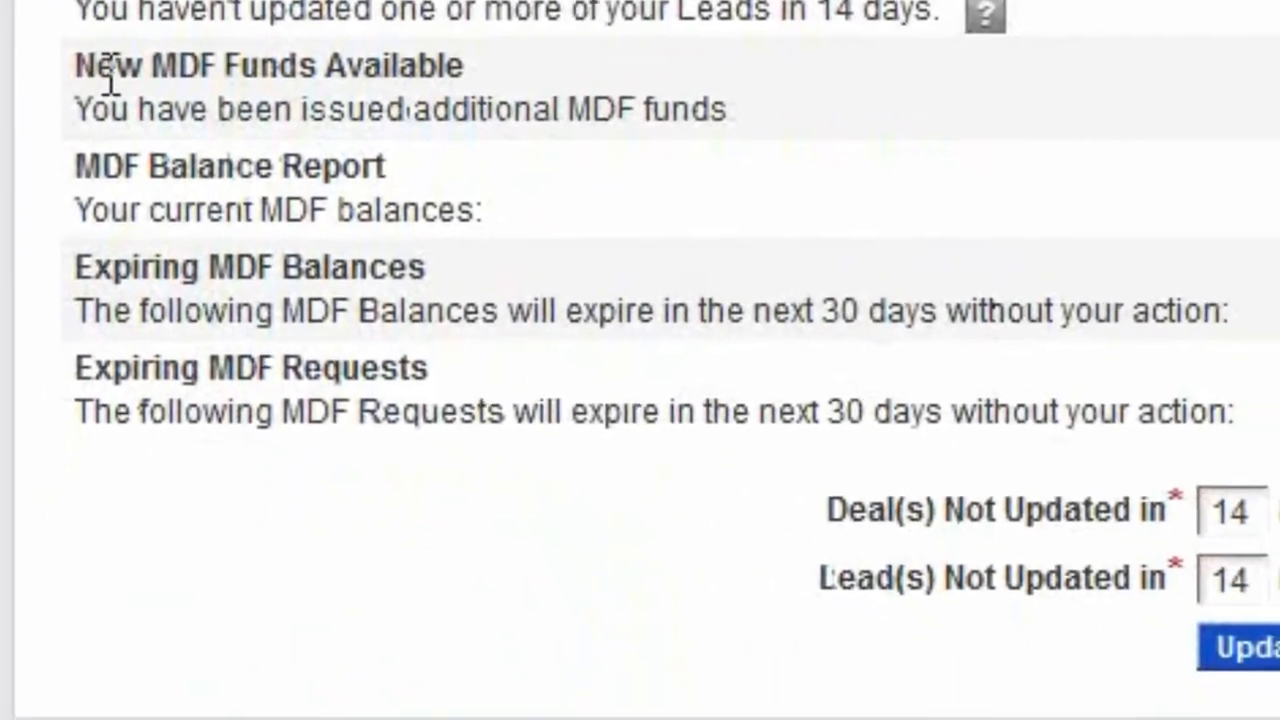
pyautogui.click(1277, 133)
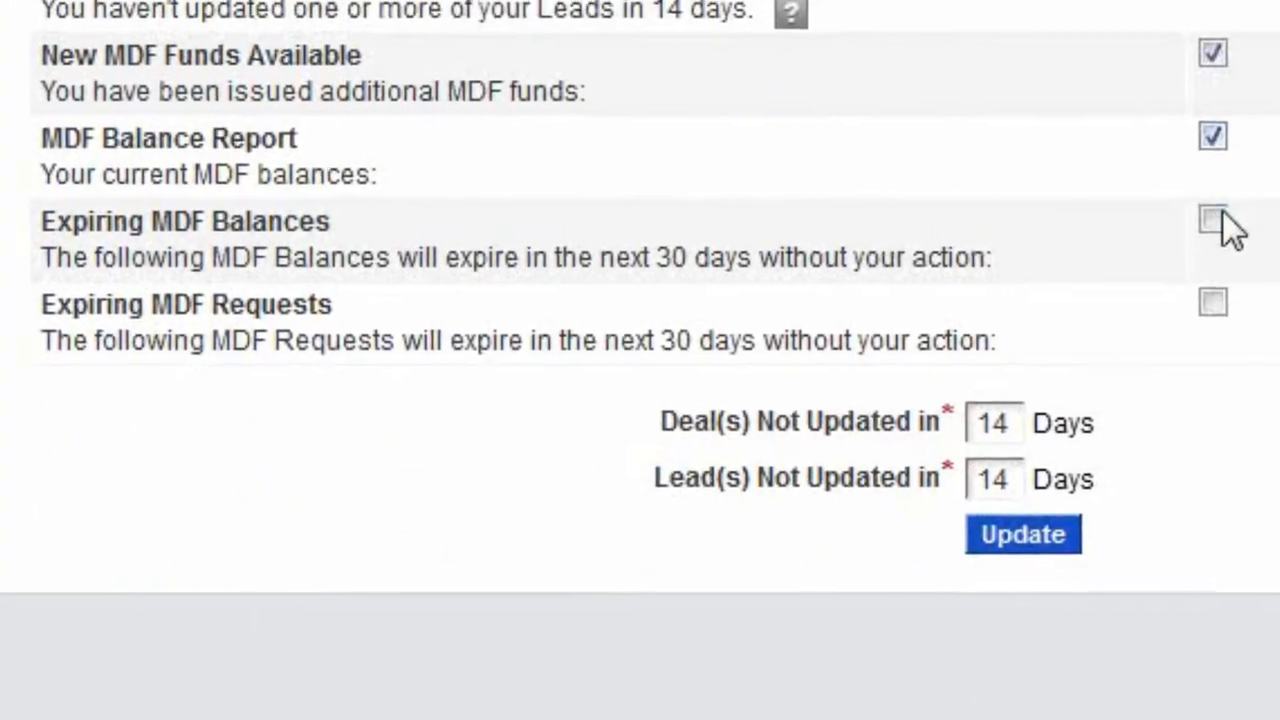
pyautogui.click(1277, 220)
pyautogui.click(1277, 308)
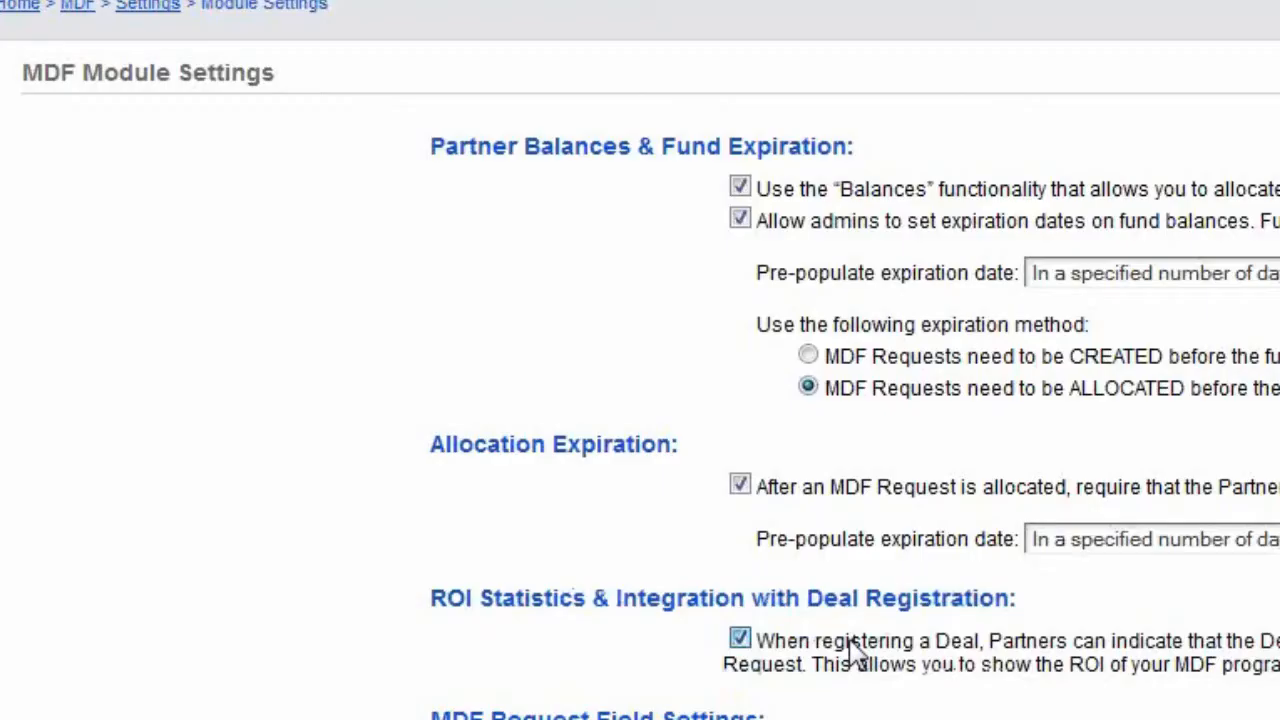
pyautogui.click(837, 609)
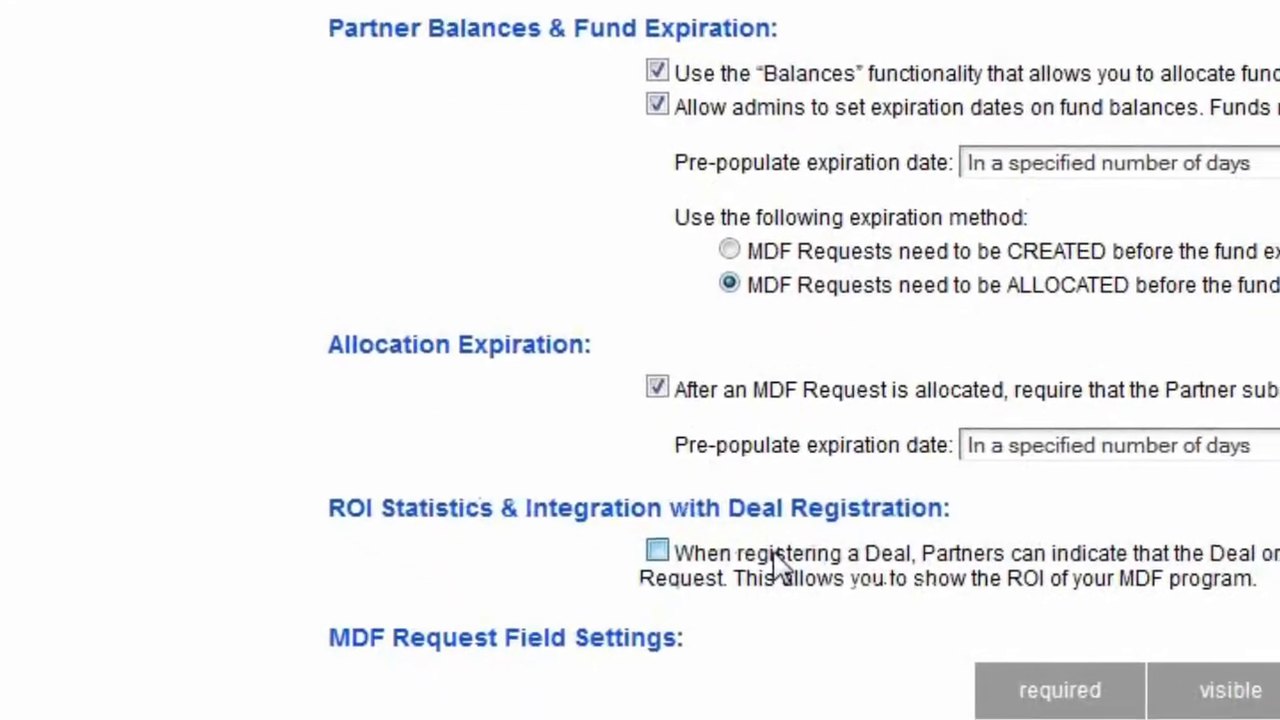
pyautogui.click(720, 508)
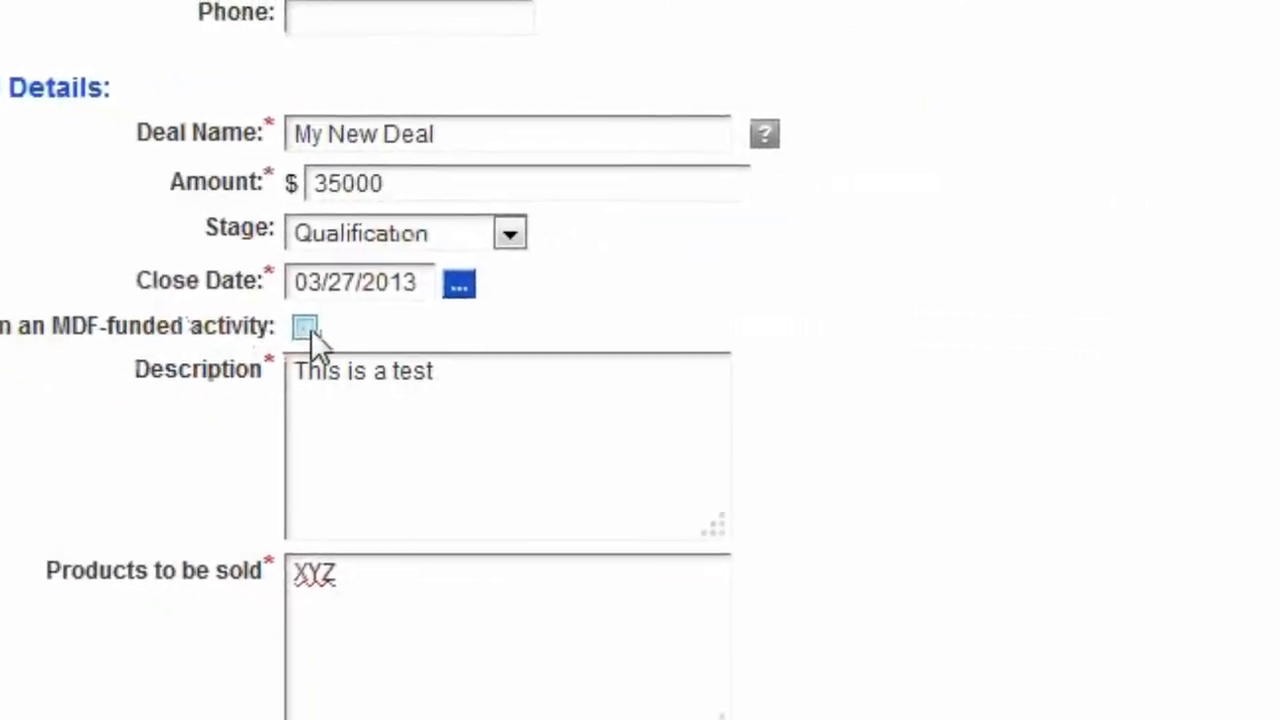
# Step: Mark the new deal as resulting from an MDF-funded activity and link it to the Seminar/Workshop request "My Request"
pyautogui.click(657, 371)
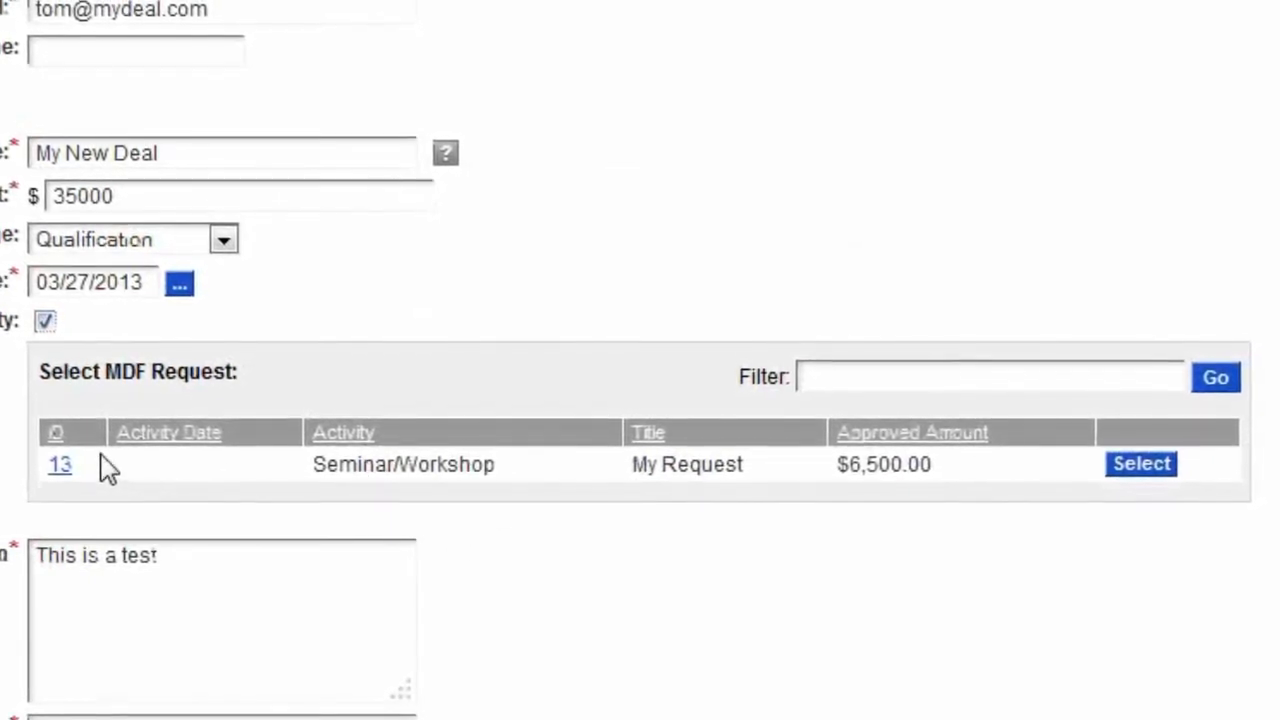
pyautogui.click(1141, 465)
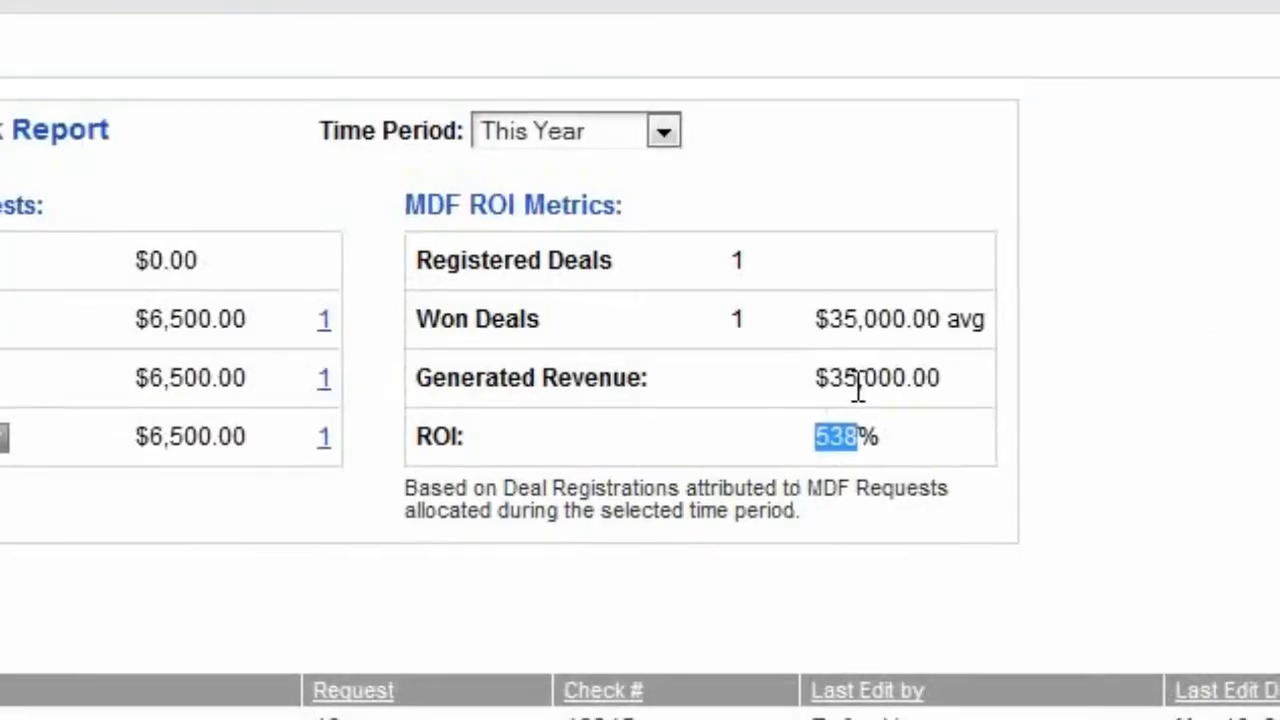
# Step: Open the Training 123 Brainshark presentation from the library's Training Materials folder
pyautogui.click(859, 366)
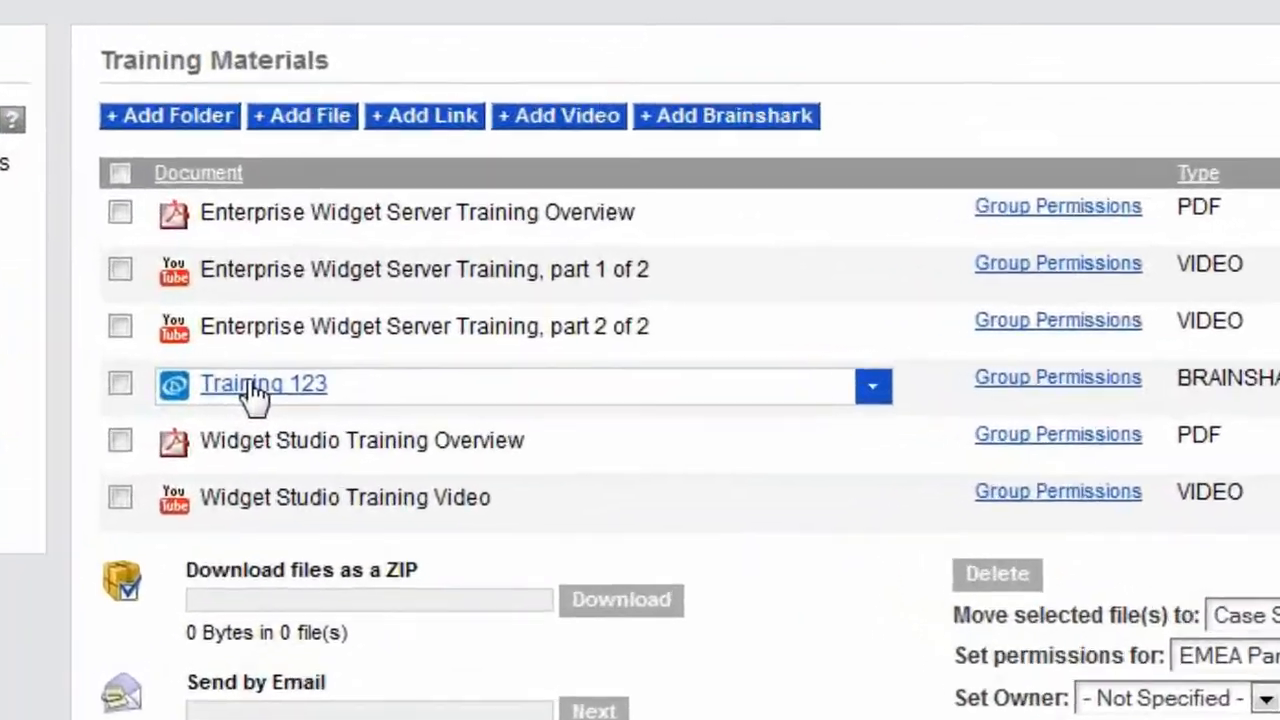
pyautogui.click(253, 390)
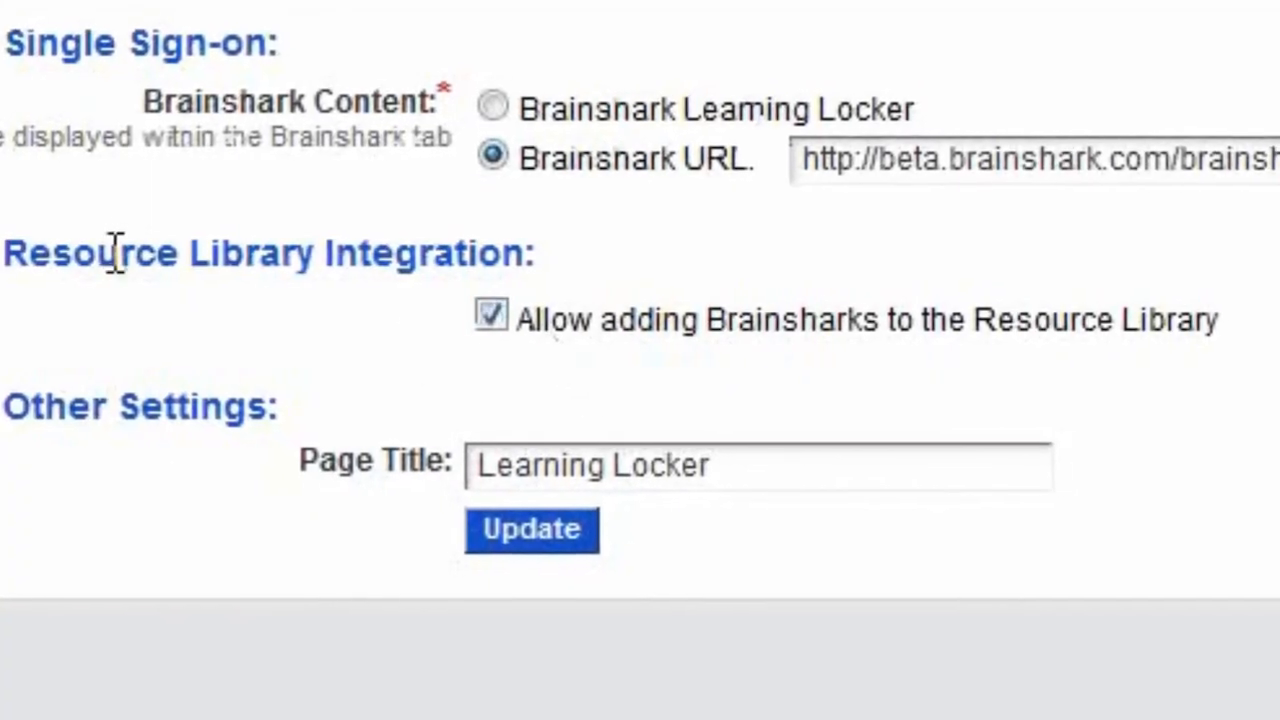
# Step: Allow adding Brainsharks to the Resource Library in the Brainshark settings
pyautogui.moveTo(117, 253); pyautogui.dragTo(438, 262)
pyautogui.click(438, 262)
pyautogui.click(486, 316)
pyautogui.click(486, 316)
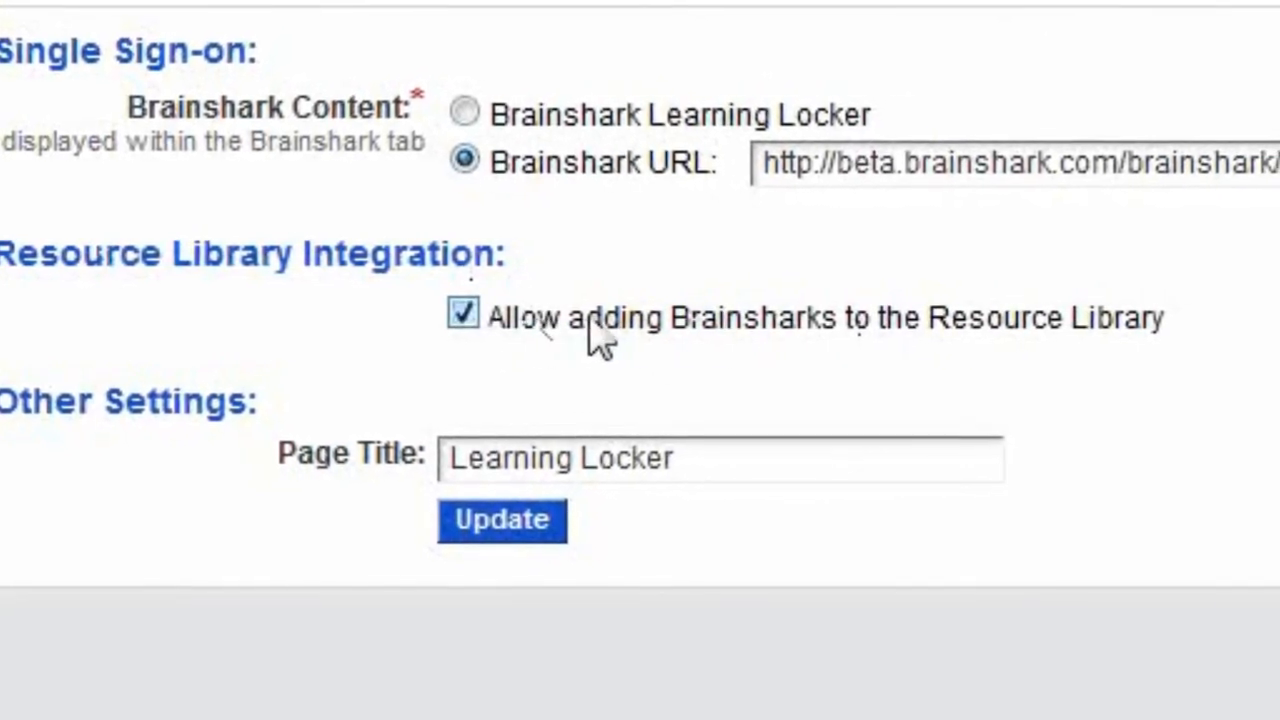